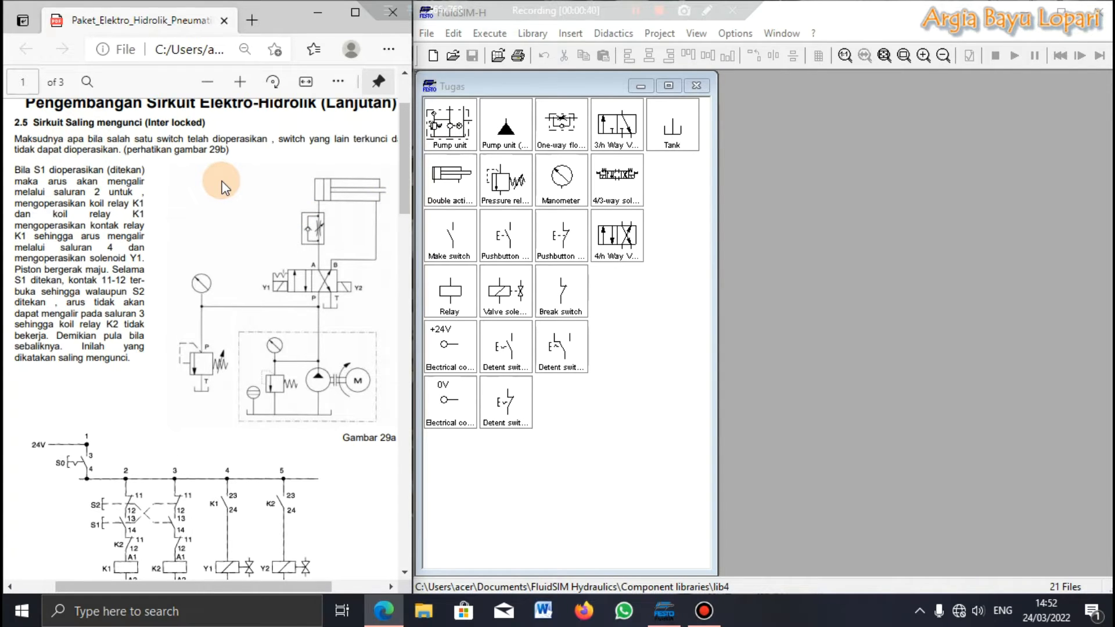
Step: Examine the interlocked circuit description and the circuit diagrams in figures 29a and 29b of the PDF
{"action": "scroll", "coordinate": [197, 221], "scroll_direction": "down", "scroll_amount": 5}
{"action": "scroll", "coordinate": [197, 221], "scroll_direction": "up", "scroll_amount": 4}
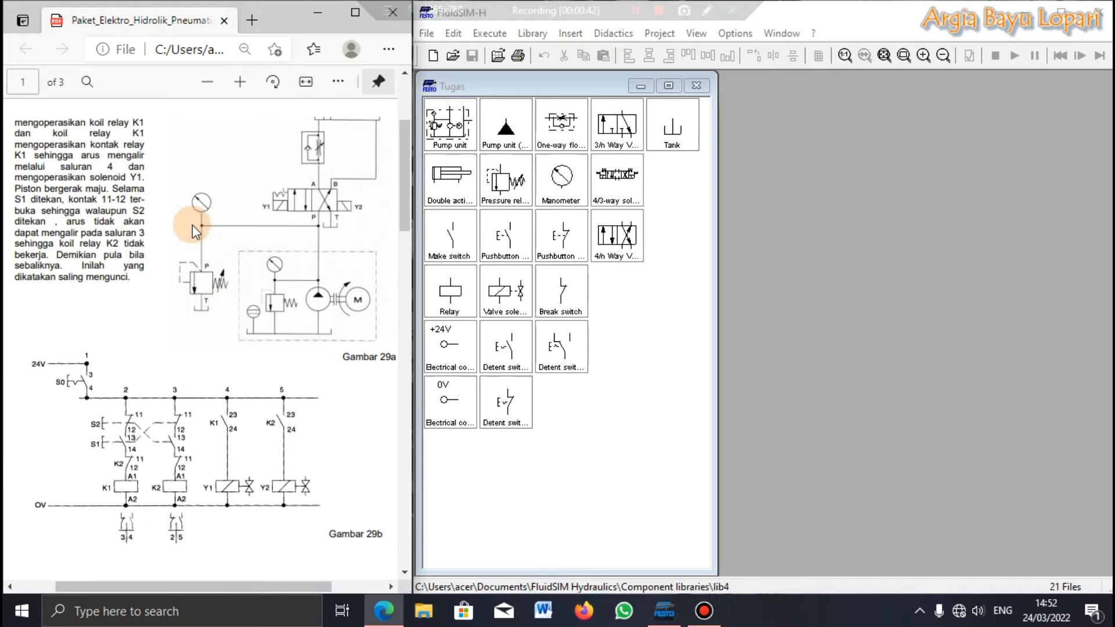
{"action": "scroll", "coordinate": [230, 328], "scroll_direction": "up", "scroll_amount": 1}
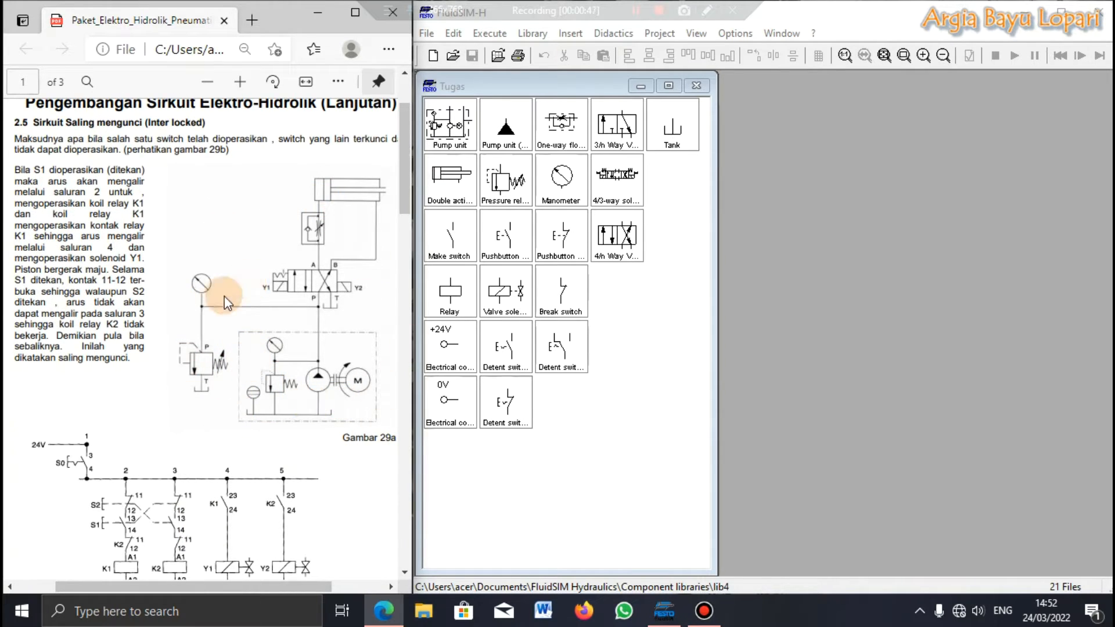
{"action": "scroll", "coordinate": [242, 283], "scroll_direction": "down", "scroll_amount": 2}
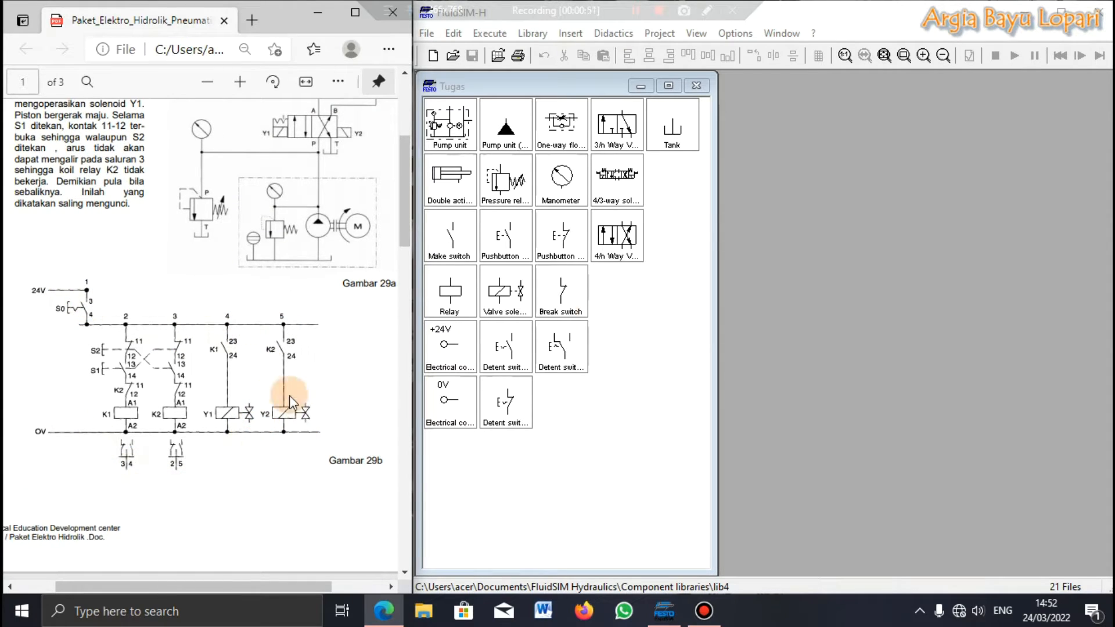
Step: Switch to FluidSIM-H and browse for a circuit to open in the Documents\Kampus\Mine\Elektro Hidrolik folder
{"action": "left_click", "coordinate": [751, 260]}
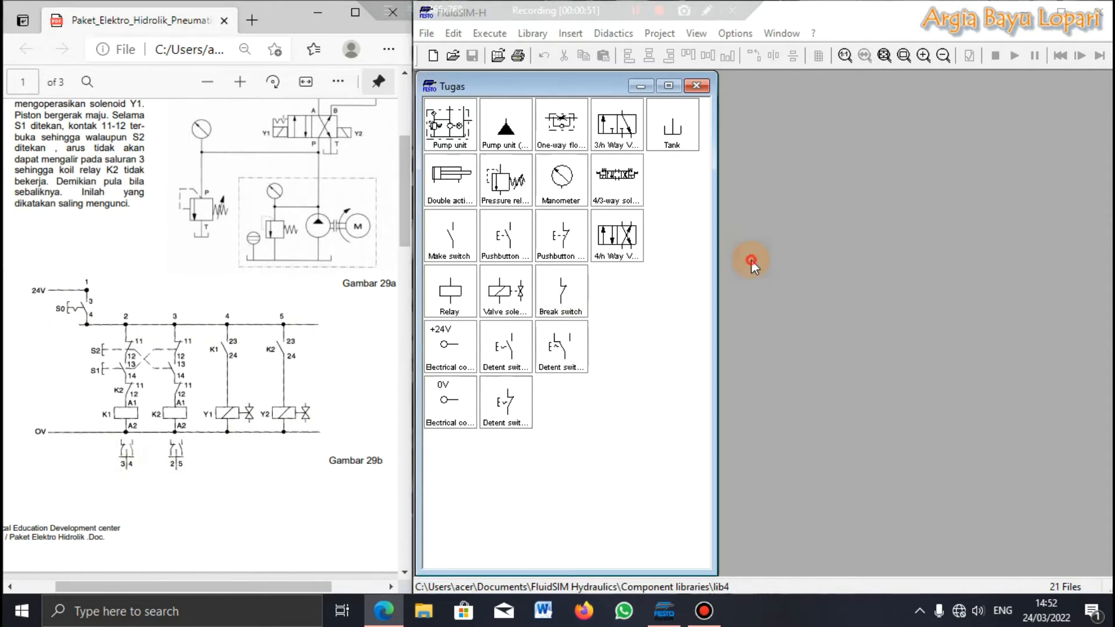
{"action": "left_click", "coordinate": [427, 33]}
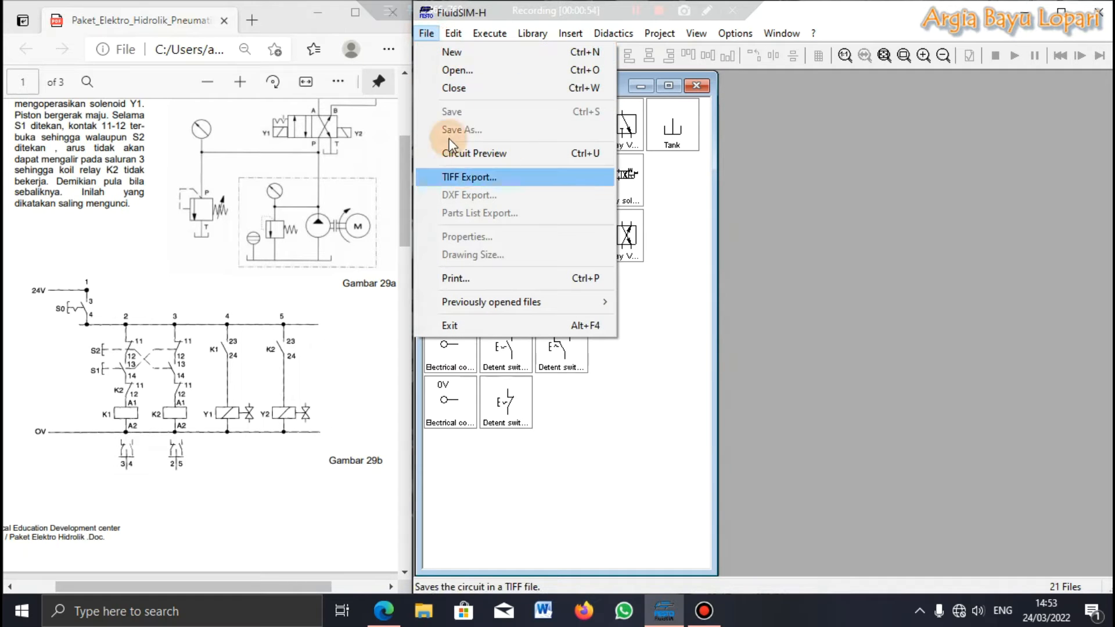
{"action": "left_click", "coordinate": [455, 71]}
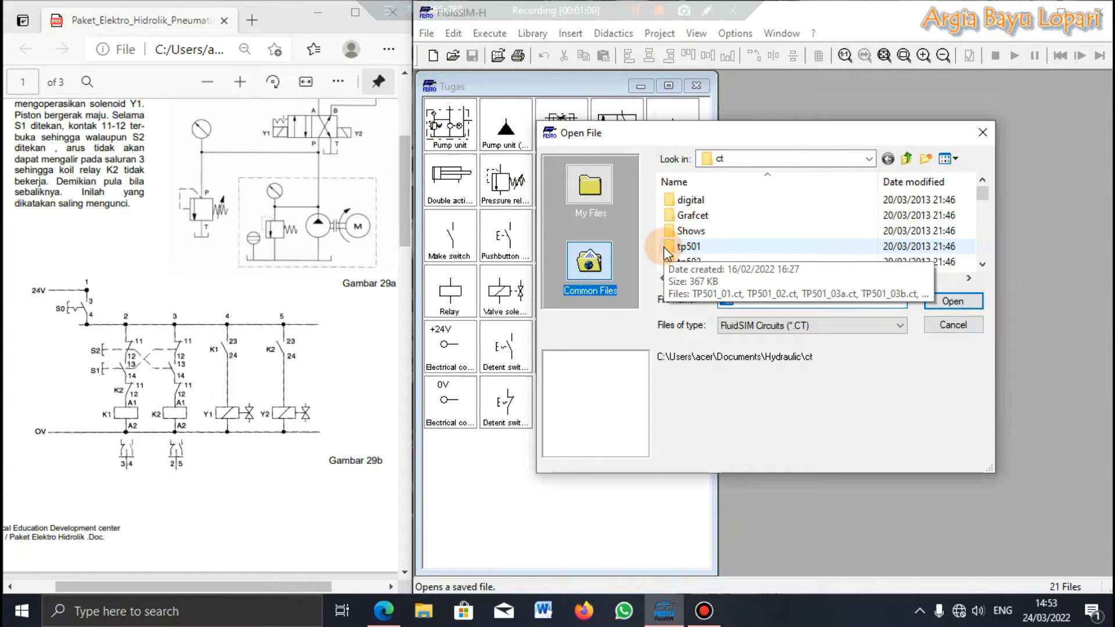
{"action": "left_click", "coordinate": [869, 159]}
{"action": "left_click", "coordinate": [754, 163]}
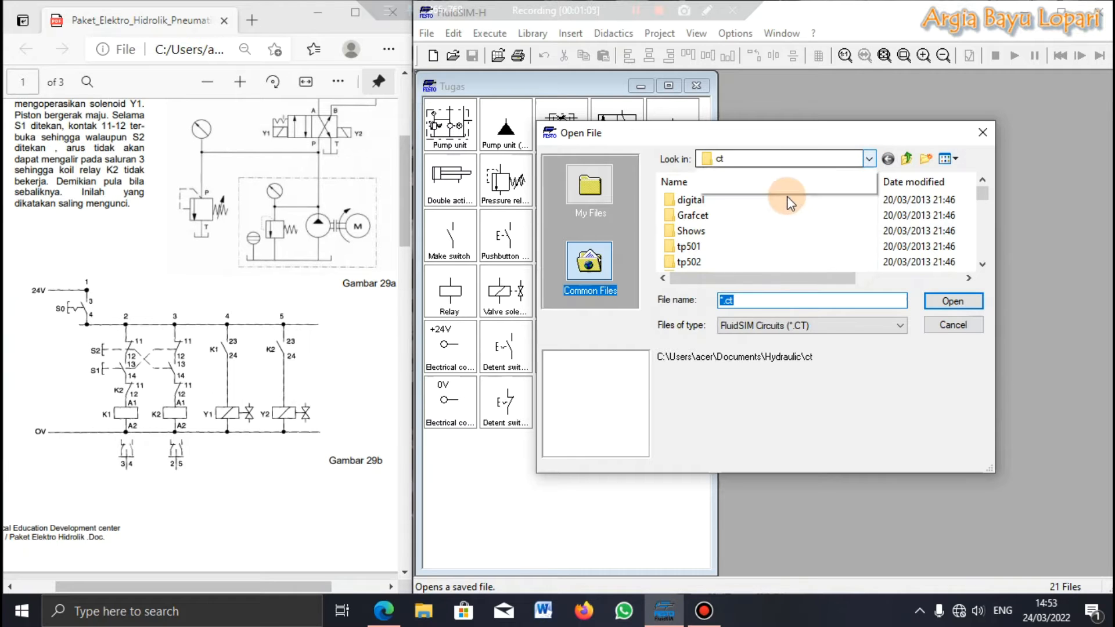
{"action": "left_click", "coordinate": [752, 305]}
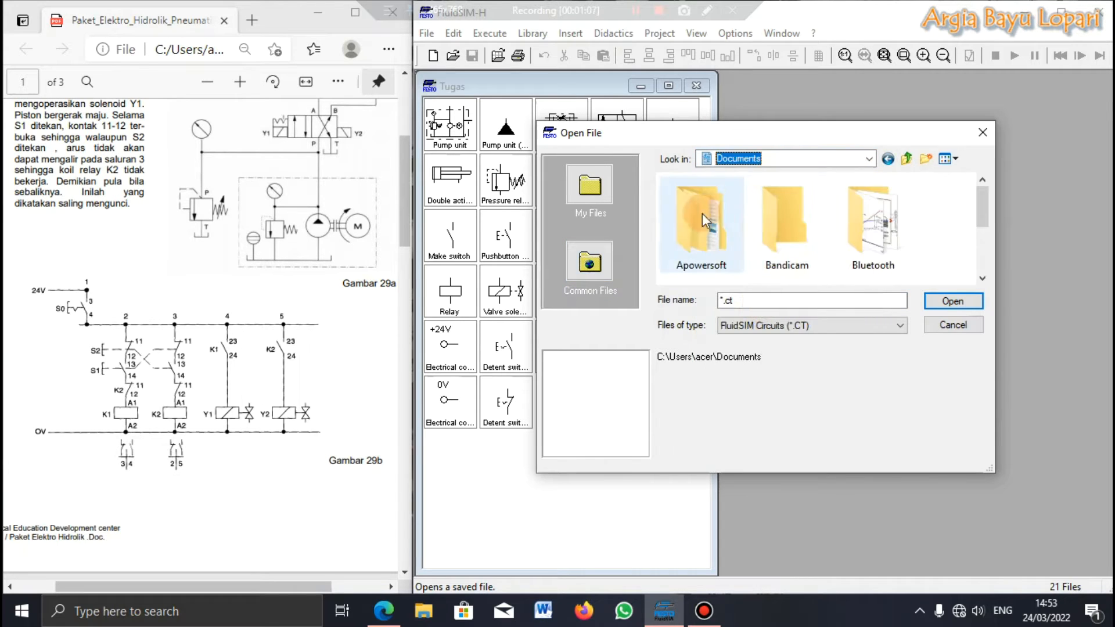
{"action": "double_click", "coordinate": [789, 233]}
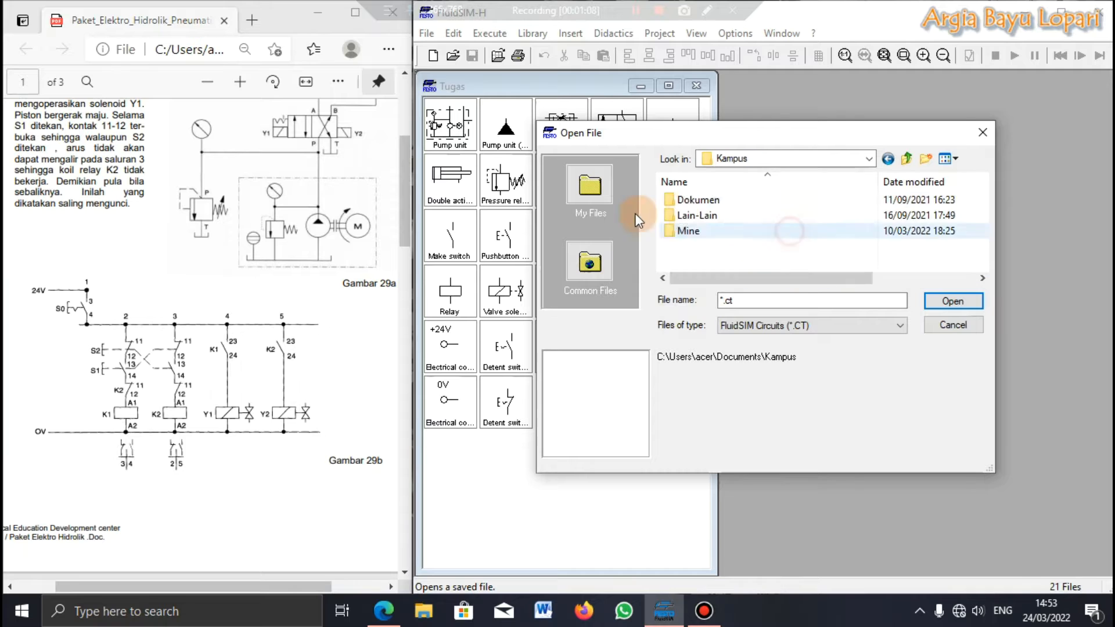
{"action": "double_click", "coordinate": [688, 231]}
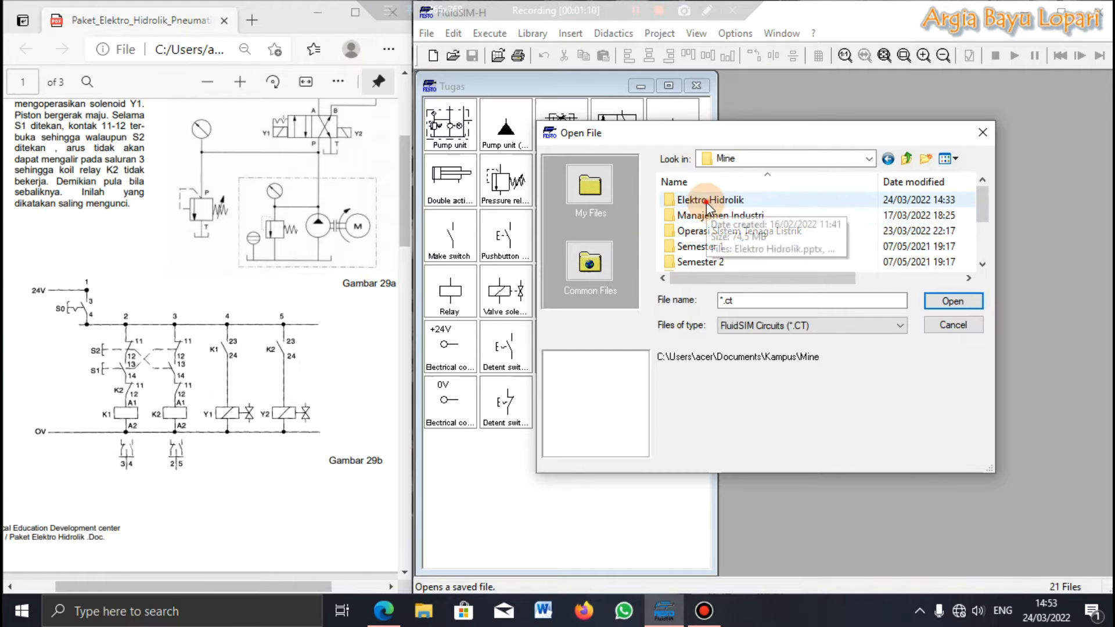
{"action": "double_click", "coordinate": [706, 201]}
Step: Open the Rangkaian Interlocked Elektro Hidrolik circuit file and maximize its window
{"action": "scroll", "coordinate": [729, 255], "scroll_direction": "down", "scroll_amount": 1}
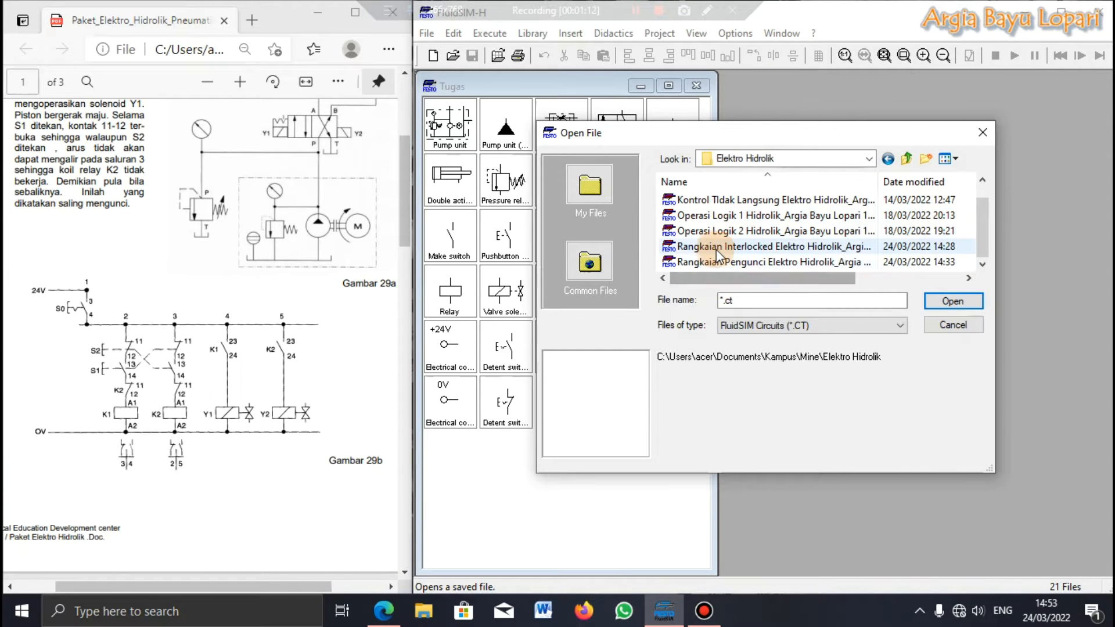
{"action": "left_click", "coordinate": [716, 248]}
{"action": "left_click", "coordinate": [947, 300]}
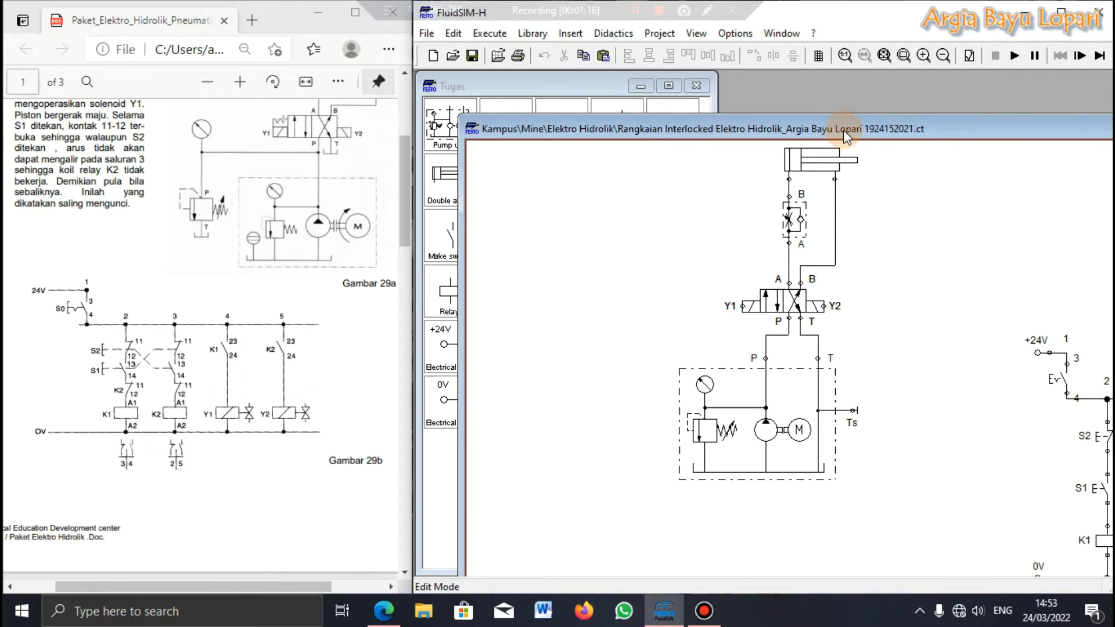
{"action": "left_click_drag", "start_coordinate": [844, 130], "coordinate": [678, 125]}
{"action": "left_click", "coordinate": [994, 134]}
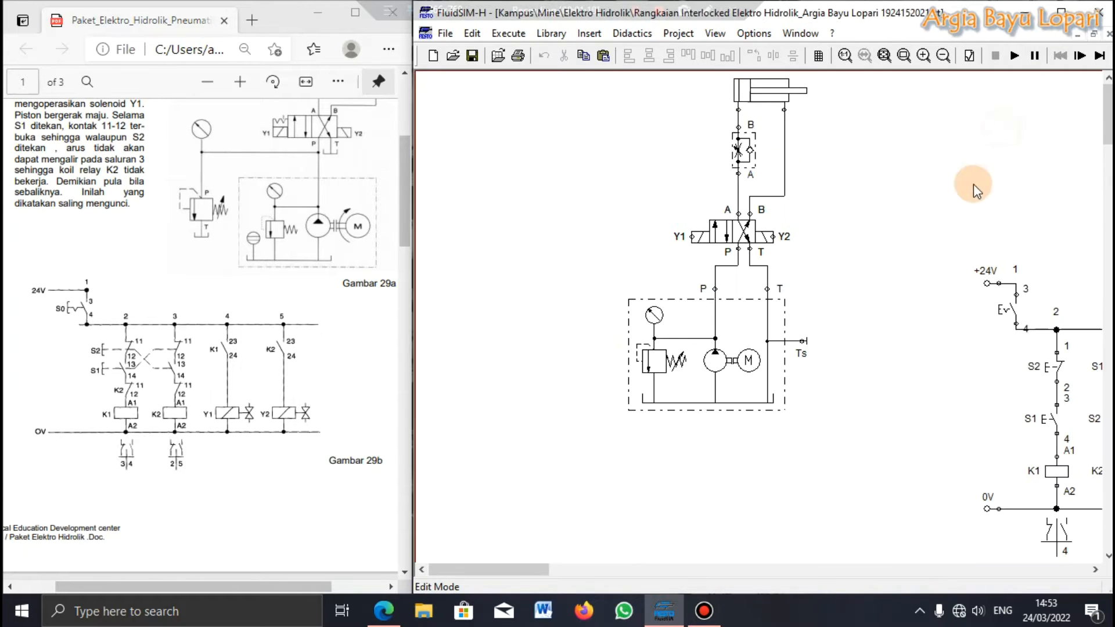
Step: Move the entire electrical control circuit, from the +24V to the 0V rail, upward and closer to the hydraulic circuit
{"action": "left_click_drag", "start_coordinate": [528, 572], "coordinate": [560, 569]}
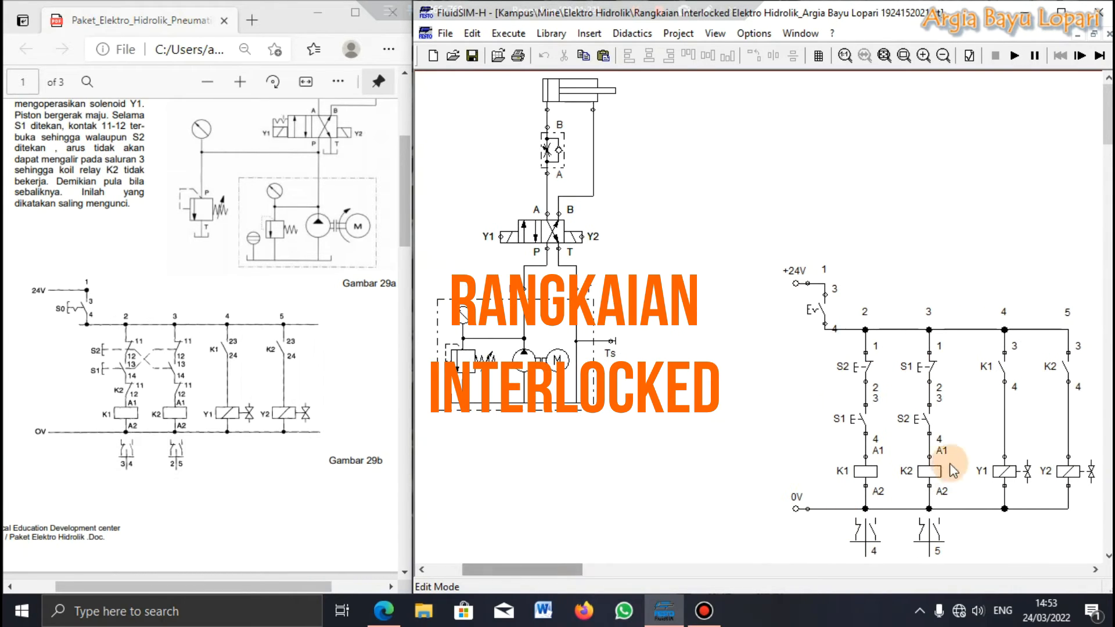
{"action": "left_click_drag", "start_coordinate": [720, 237], "coordinate": [1082, 542]}
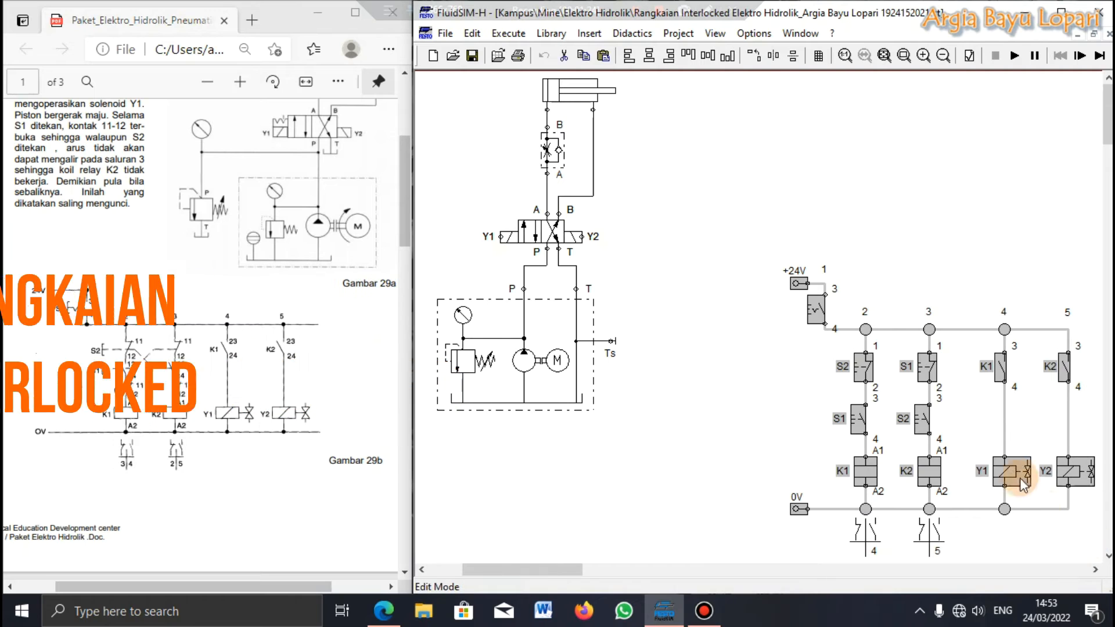
{"action": "left_click_drag", "start_coordinate": [929, 477], "coordinate": [880, 412]}
{"action": "left_click", "coordinate": [590, 444]}
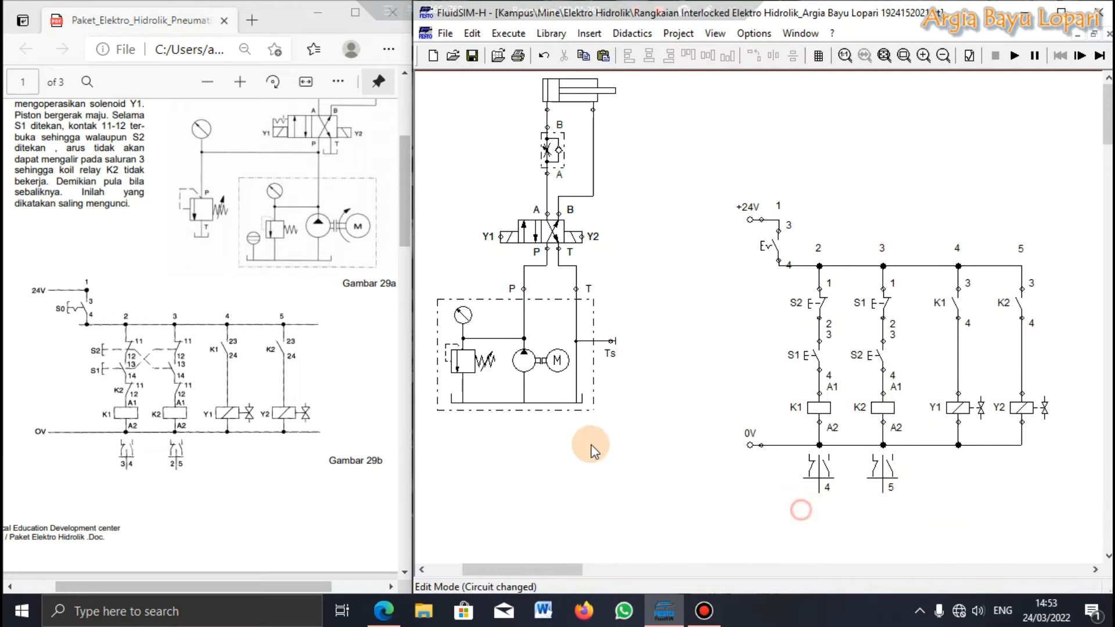
Step: Compare the hydraulic circuit and the electrical control circuit with the reference diagram and description in the PDF
{"action": "left_click_drag", "start_coordinate": [653, 443], "coordinate": [569, 70]}
{"action": "left_click_drag", "start_coordinate": [475, 571], "coordinate": [527, 570]}
{"action": "left_click", "coordinate": [573, 383]}
{"action": "left_click_drag", "start_coordinate": [598, 176], "coordinate": [993, 549]}
{"action": "left_click", "coordinate": [591, 472]}
{"action": "left_click_drag", "start_coordinate": [586, 578], "coordinate": [556, 577]}
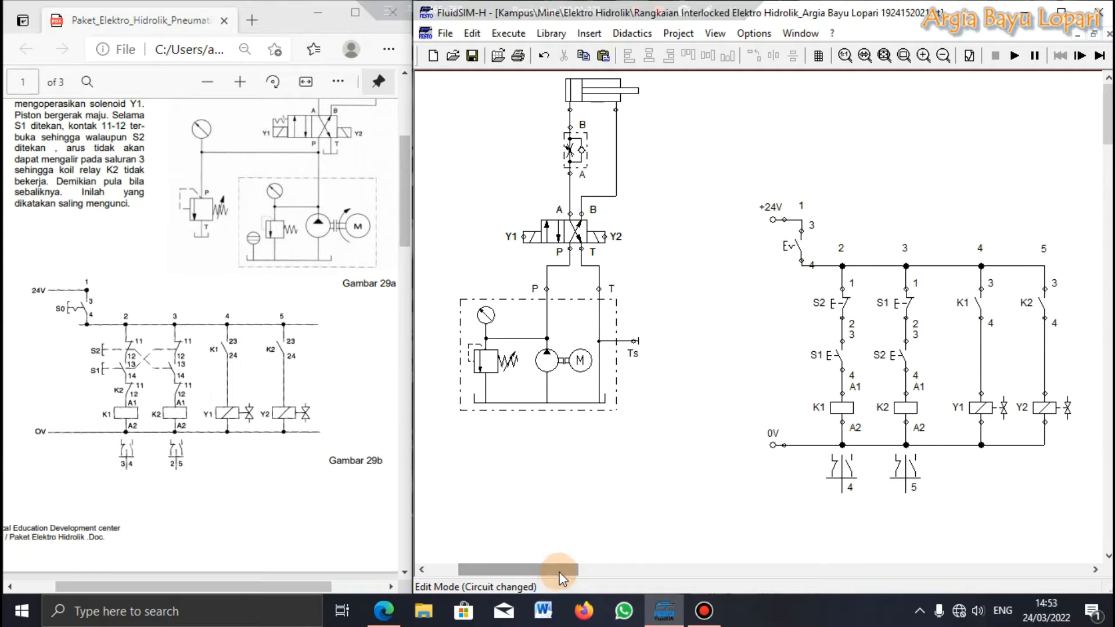
{"action": "mouse_move", "coordinate": [588, 372]}
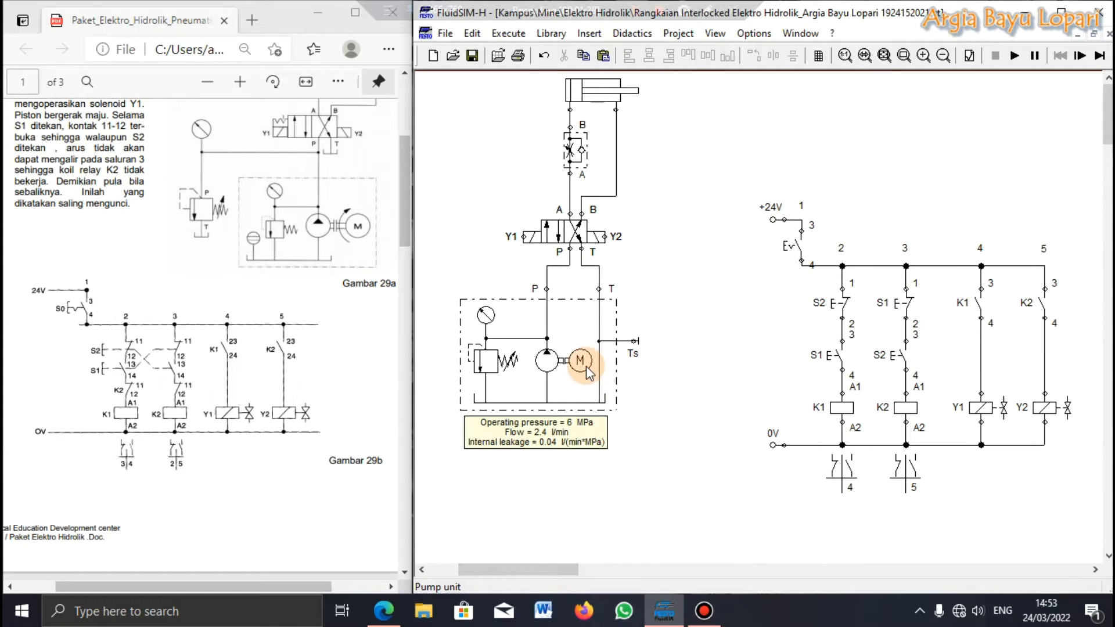
{"action": "scroll", "coordinate": [240, 247], "scroll_direction": "up", "scroll_amount": 3}
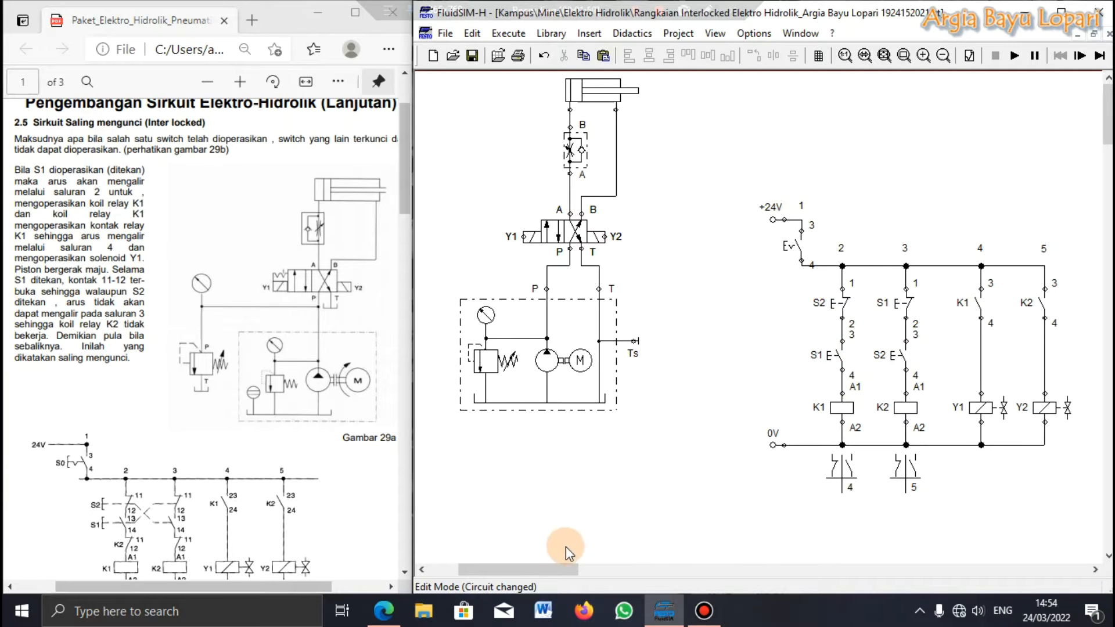
{"action": "mouse_move", "coordinate": [533, 569]}
{"action": "left_mouse_down"}
{"action": "mouse_move", "coordinate": [554, 570]}
{"action": "mouse_move", "coordinate": [534, 570]}
{"action": "left_mouse_up"}
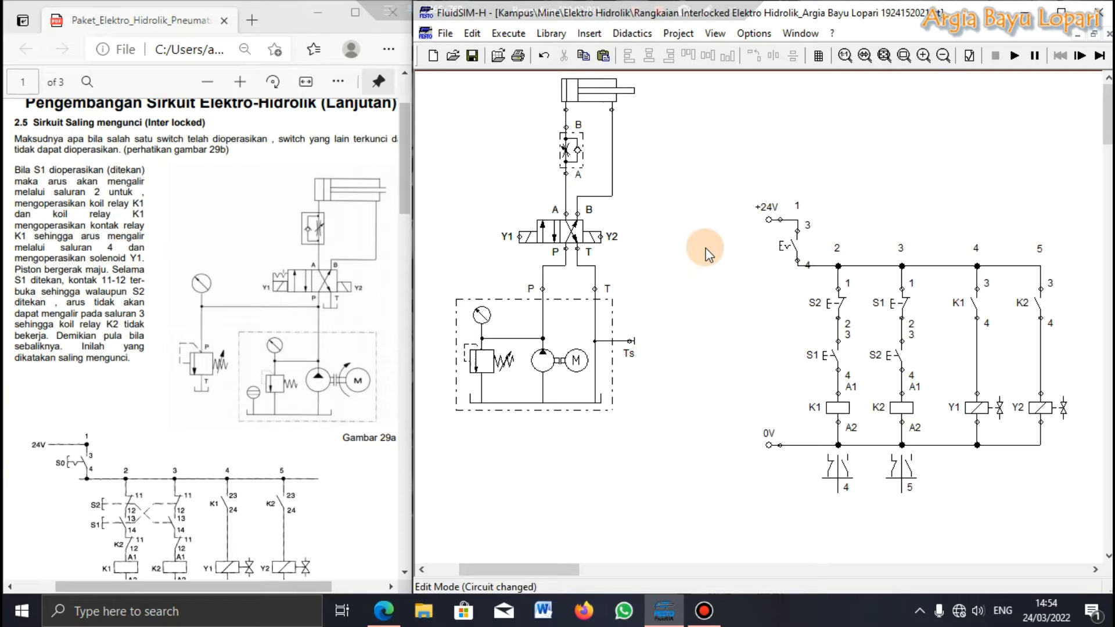
Step: Simulate the circuit with the detent switch in path 1 closed, and operate pushbutton S1 in path 2
{"action": "left_click", "coordinate": [1015, 58]}
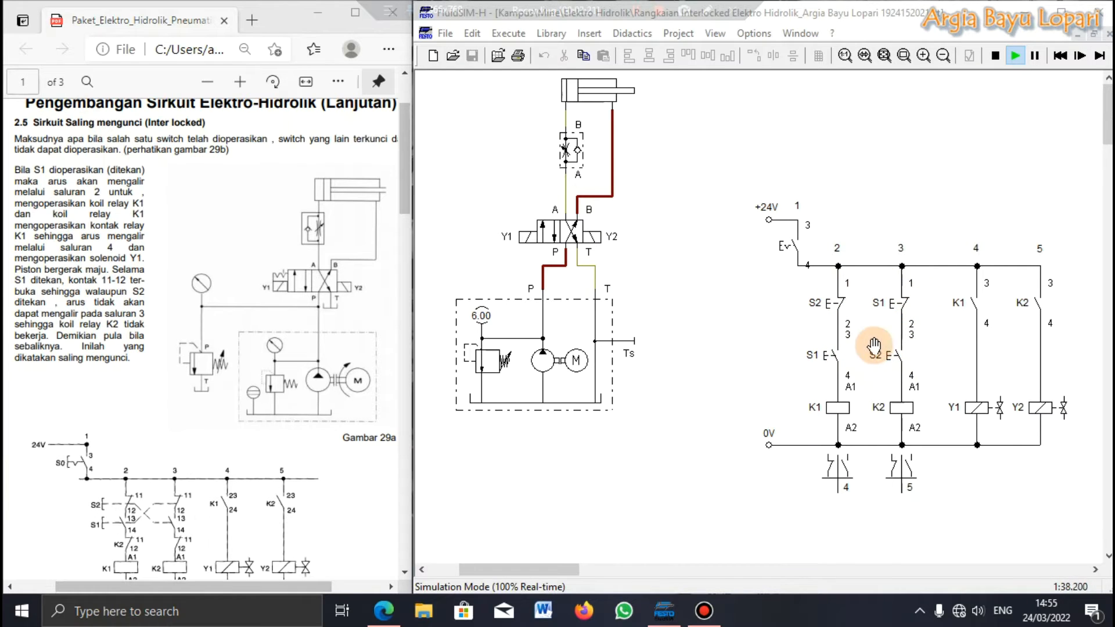
{"action": "left_click", "coordinate": [558, 235]}
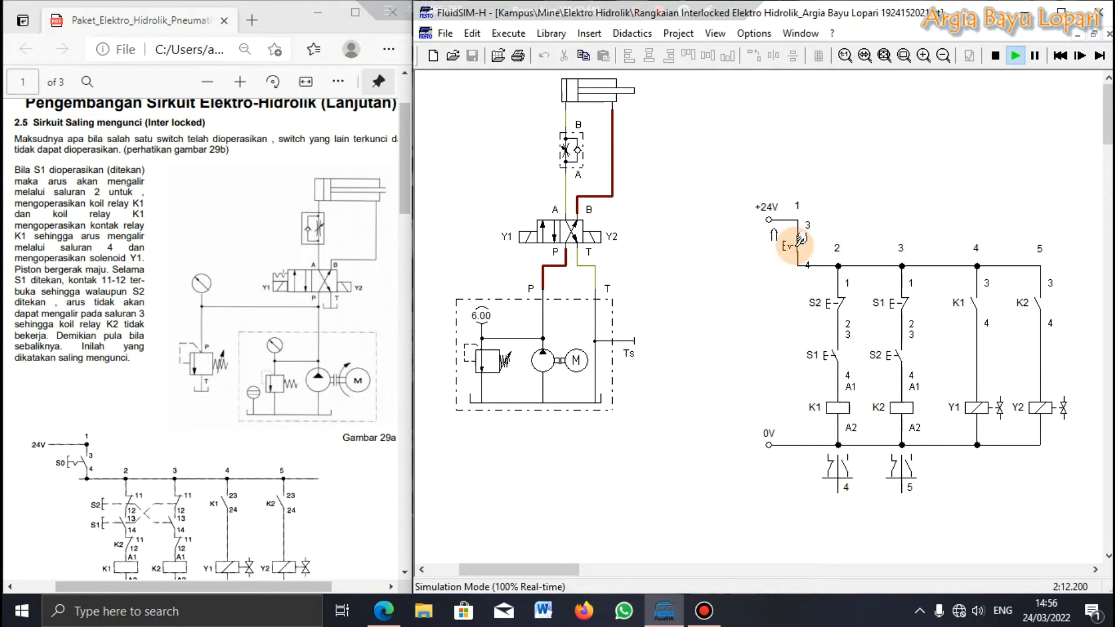
{"action": "left_click", "coordinate": [836, 353]}
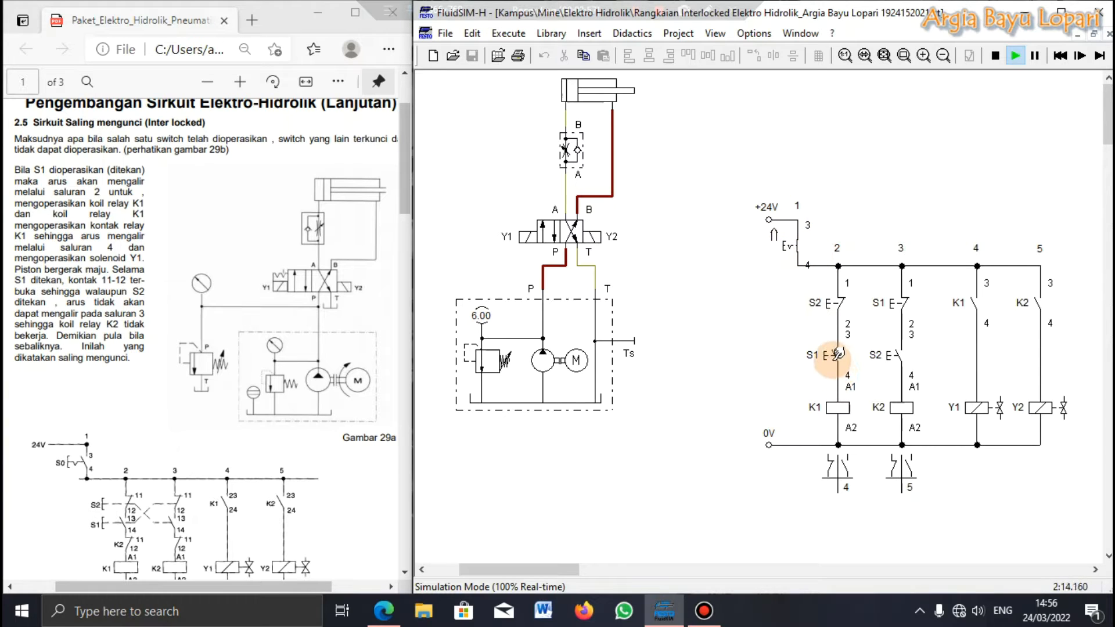